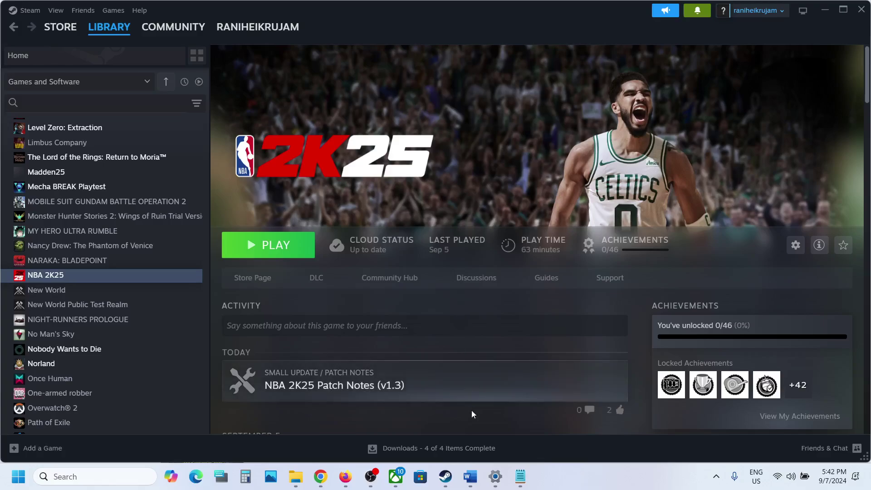
{"action": "mouse_move", "coordinate": [469, 477]}
{"action": "left_click", "coordinate": [524, 439]}
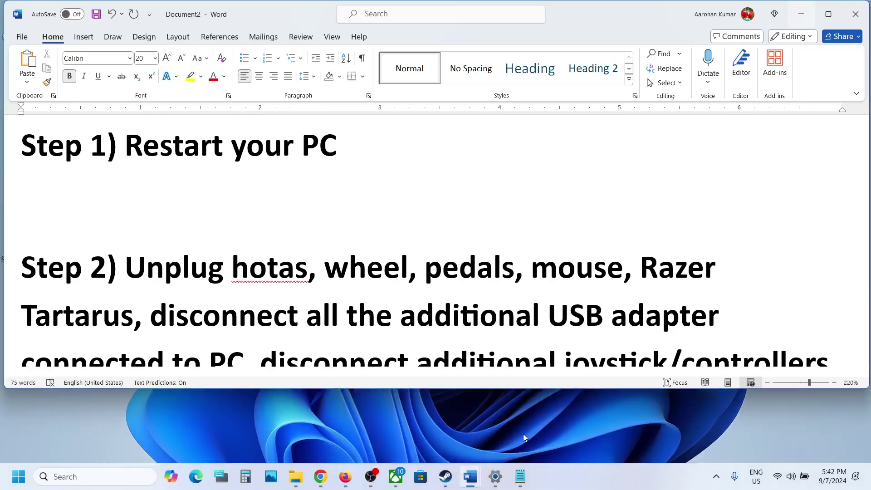
{"action": "left_click_drag", "start_coordinate": [134, 151], "coordinate": [360, 161]}
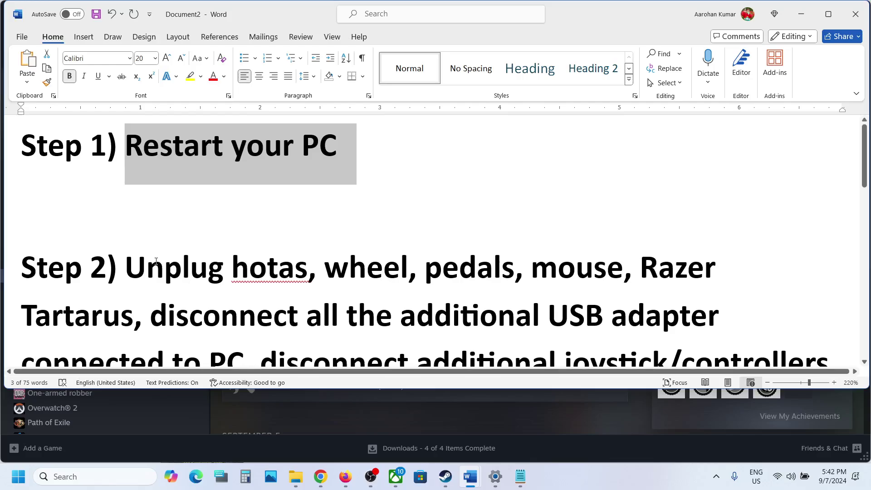
{"action": "scroll", "coordinate": [150, 259], "scroll_direction": "down", "scroll_amount": 1}
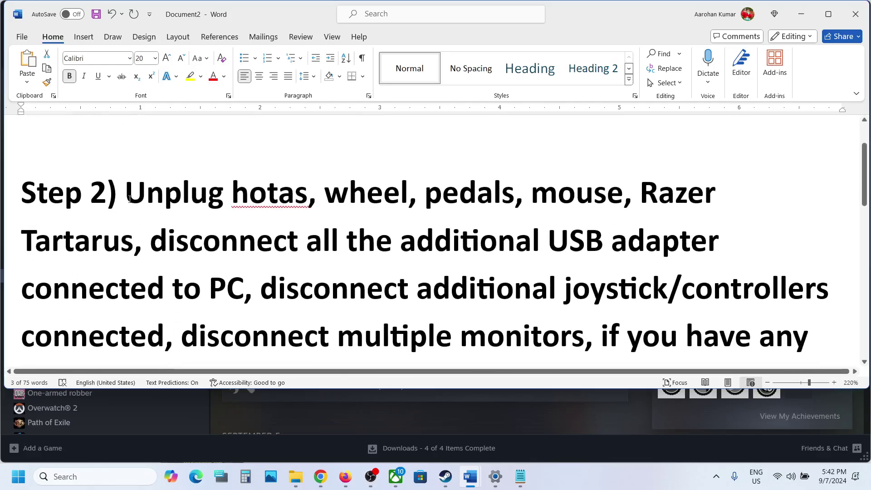
{"action": "left_click_drag", "start_coordinate": [129, 198], "coordinate": [241, 224]}
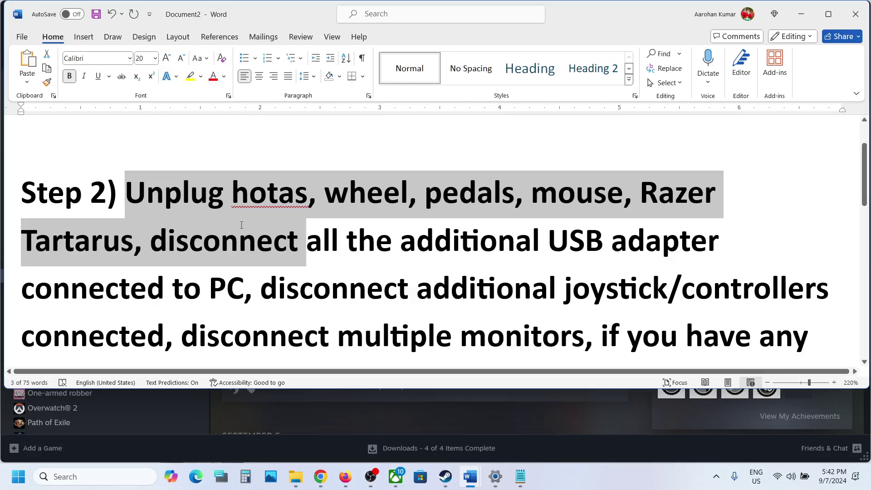
{"action": "left_click_drag", "start_coordinate": [241, 224], "coordinate": [242, 292]}
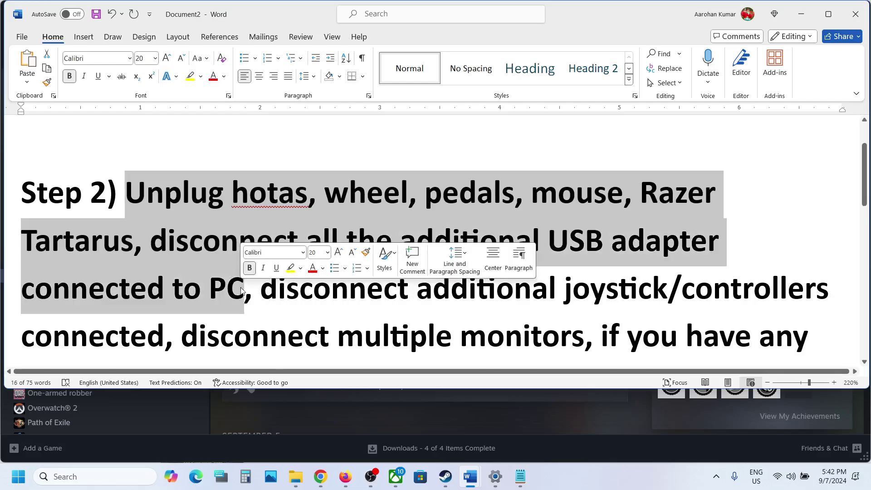
{"action": "scroll", "coordinate": [242, 291], "scroll_direction": "down", "scroll_amount": 1}
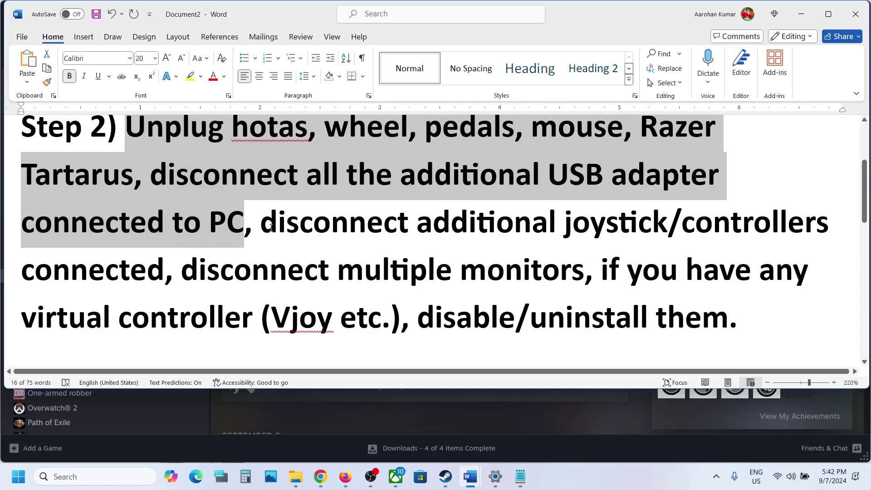
{"action": "left_click_drag", "start_coordinate": [272, 227], "coordinate": [163, 263]}
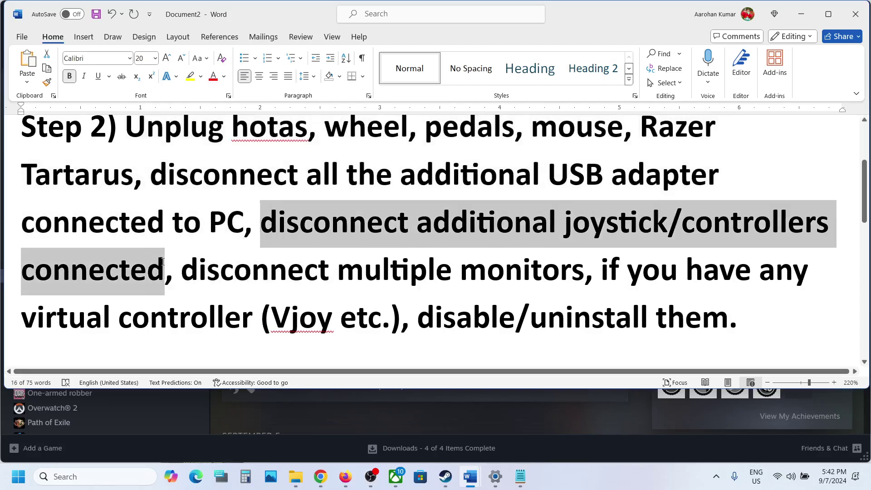
{"action": "left_click_drag", "start_coordinate": [181, 270], "coordinate": [536, 266]}
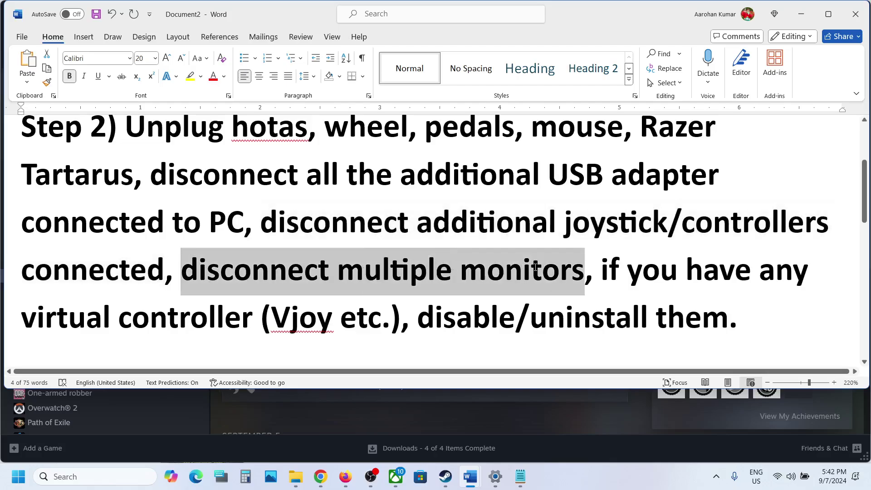
{"action": "scroll", "coordinate": [477, 273], "scroll_direction": "down", "scroll_amount": 1}
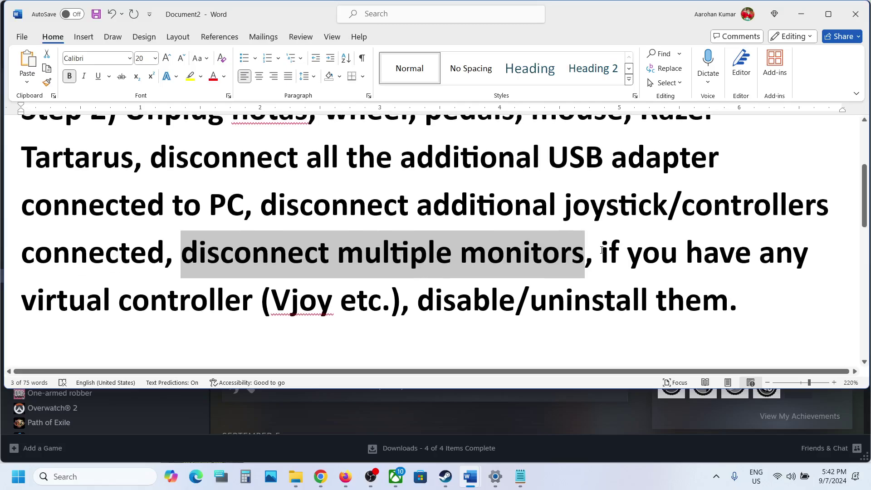
{"action": "key", "text": "Right"}
{"action": "key", "text": "ctrl+Right"}
{"action": "key", "text": "ctrl+shift+Right"}
{"action": "key", "text": "ctrl+shift+Right"}
{"action": "key", "text": "ctrl+shift+Right"}
{"action": "key", "text": "ctrl+shift+Right"}
{"action": "key", "text": "ctrl+shift+Right"}
{"action": "key", "text": "ctrl+shift+Right"}
{"action": "key", "text": "ctrl+shift+Right"}
{"action": "key", "text": "ctrl+shift+Right"}
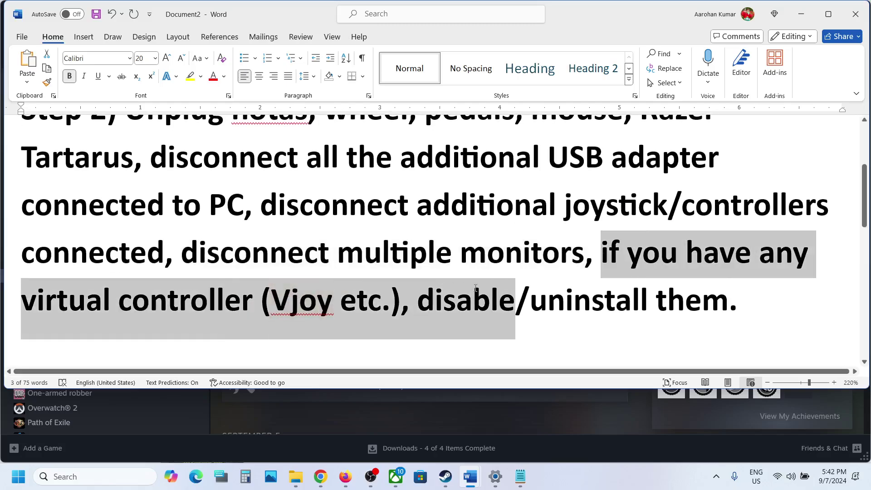
{"action": "key", "text": "ctrl+shift+Right"}
{"action": "key", "text": "ctrl+shift+Right"}
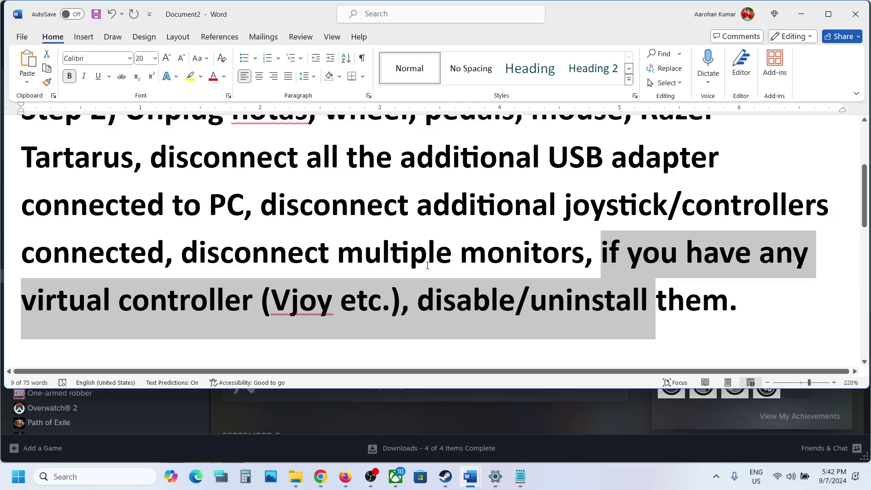
{"action": "left_click", "coordinate": [428, 266]}
{"action": "scroll", "coordinate": [428, 266], "scroll_direction": "down", "scroll_amount": 3}
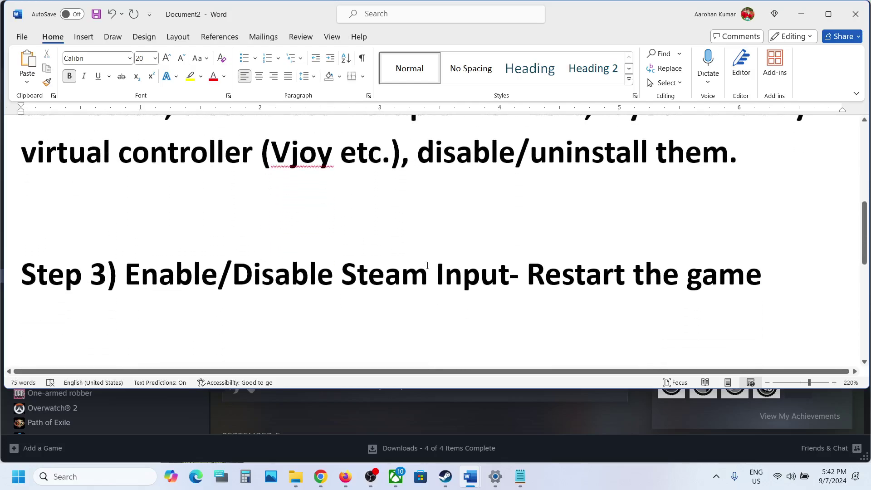
{"action": "left_click_drag", "start_coordinate": [124, 275], "coordinate": [519, 275]}
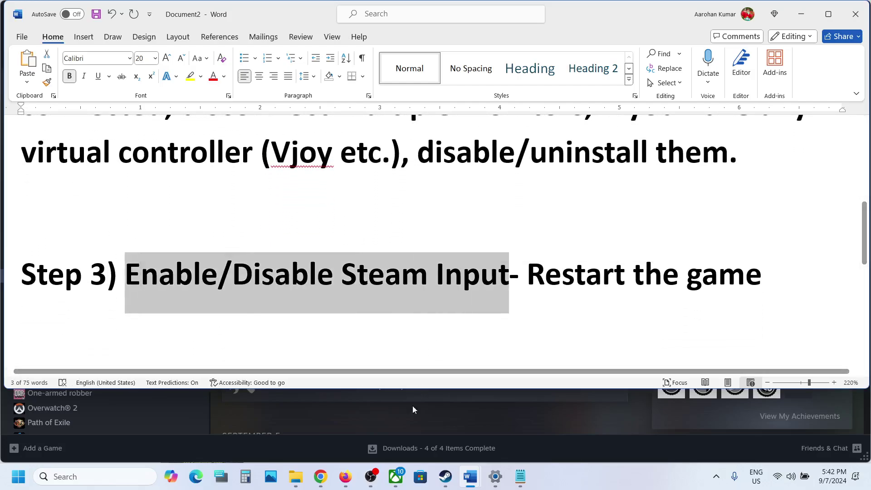
Open the Controller section of NBA 2K25's properties from the Steam library.
{"action": "left_click", "coordinate": [403, 439]}
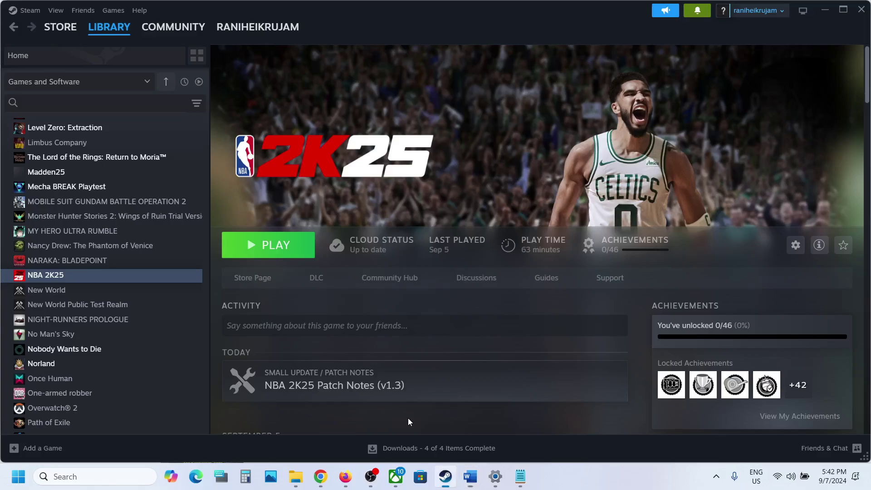
{"action": "right_click", "coordinate": [90, 279]}
{"action": "left_click", "coordinate": [123, 367]}
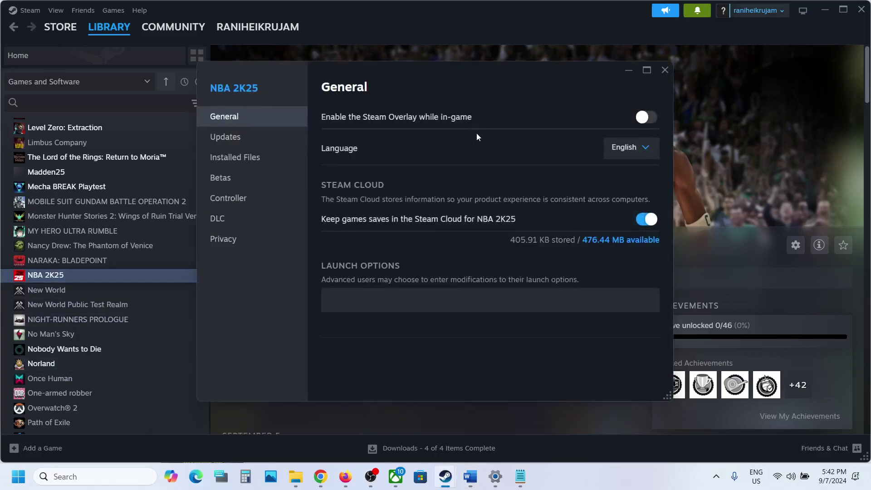
{"action": "left_click", "coordinate": [224, 202]}
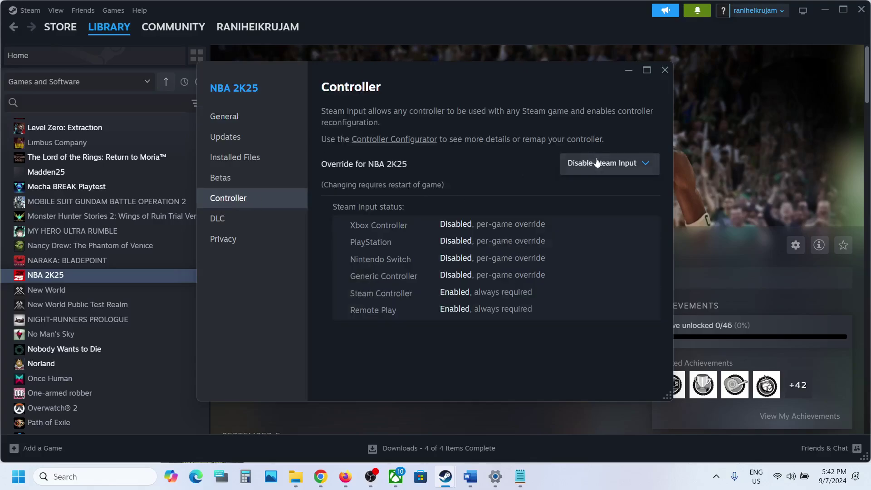
Try the override at default, then enabled, leave Steam Input disabled, and close properties.
{"action": "left_click", "coordinate": [597, 169]}
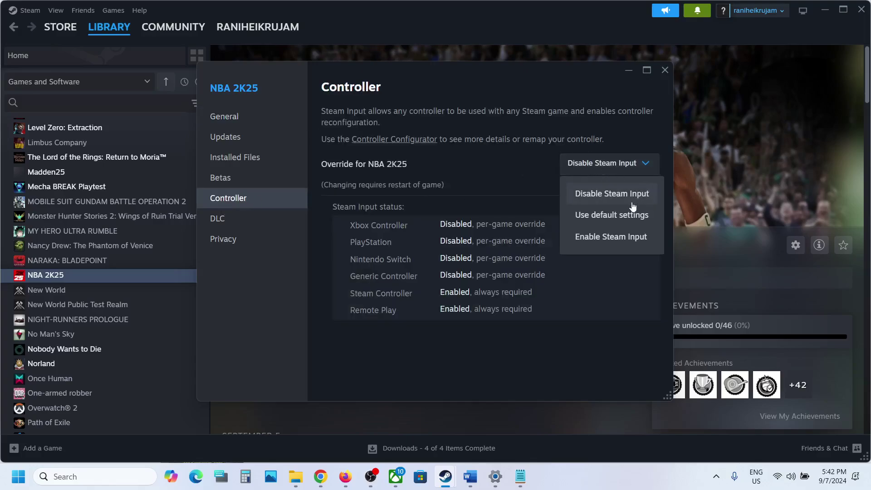
{"action": "left_click", "coordinate": [605, 216]}
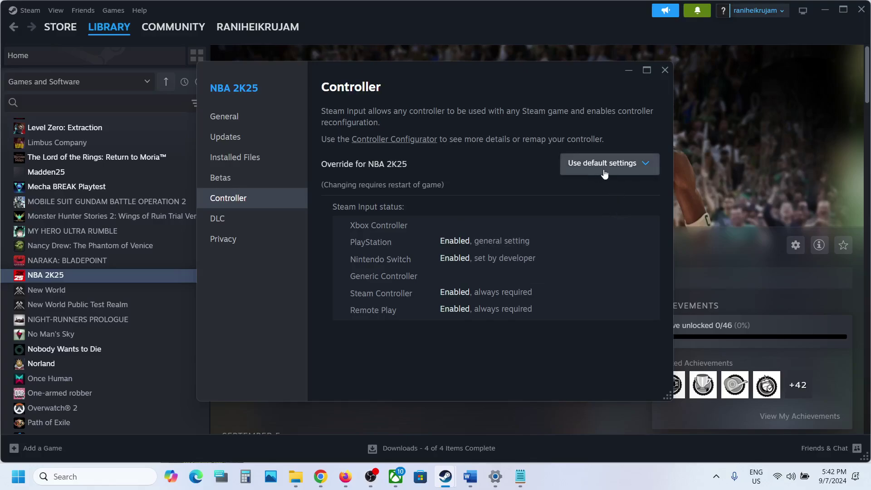
{"action": "left_click", "coordinate": [606, 172]}
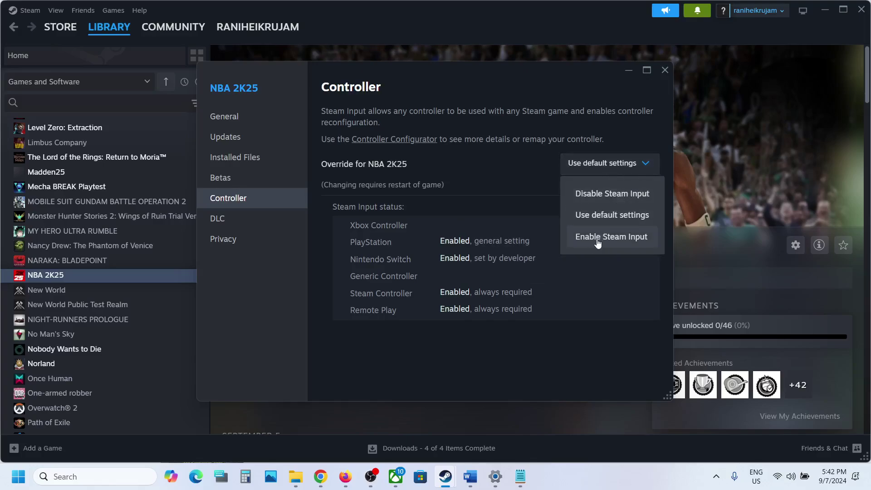
{"action": "left_click", "coordinate": [598, 243]}
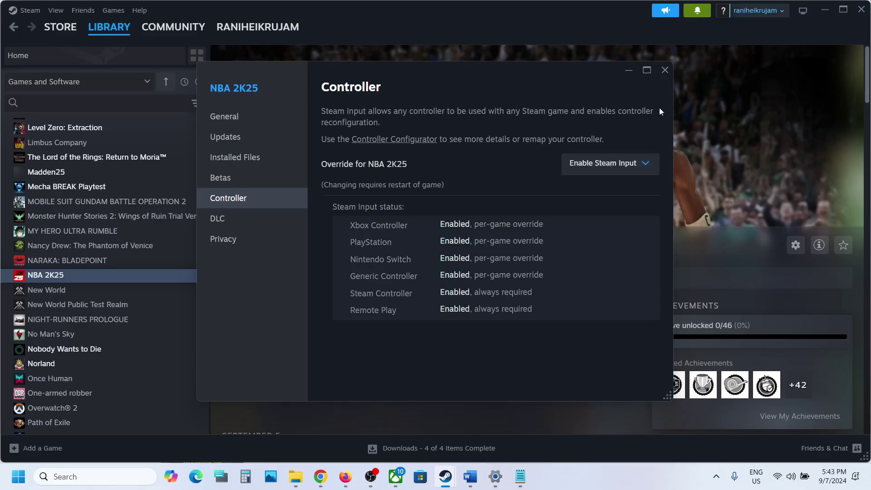
{"action": "left_click", "coordinate": [600, 163]}
{"action": "left_click", "coordinate": [587, 196]}
{"action": "left_click", "coordinate": [665, 69]}
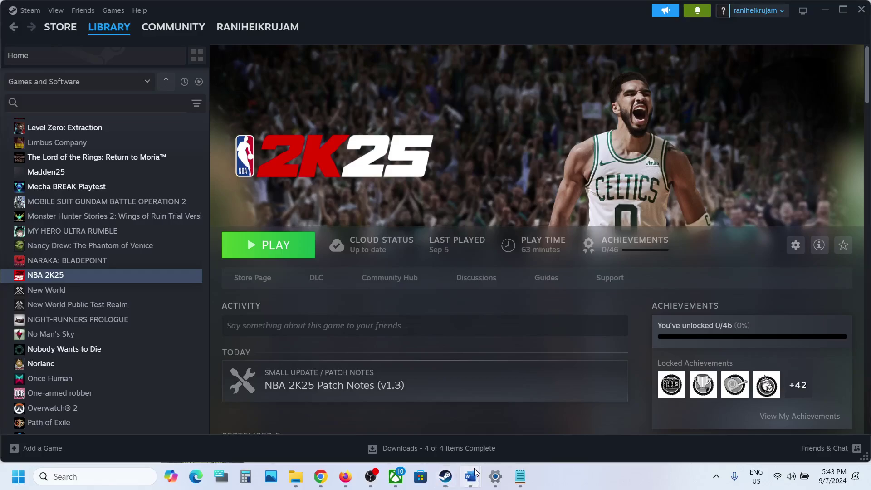
Highlight the Word checklist's Step 4 Big Picture instruction, then bring Steam back.
{"action": "left_click", "coordinate": [524, 428]}
{"action": "scroll", "coordinate": [387, 235], "scroll_direction": "down", "scroll_amount": 3}
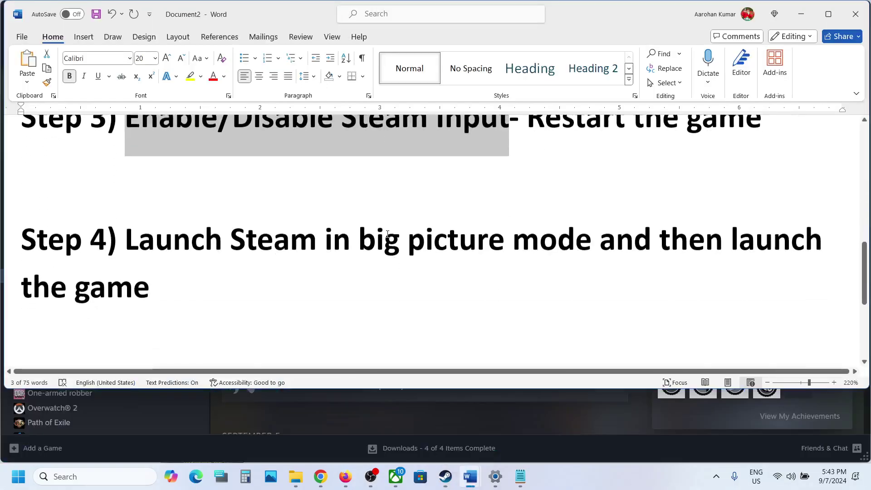
{"action": "left_click_drag", "start_coordinate": [146, 233], "coordinate": [541, 279]}
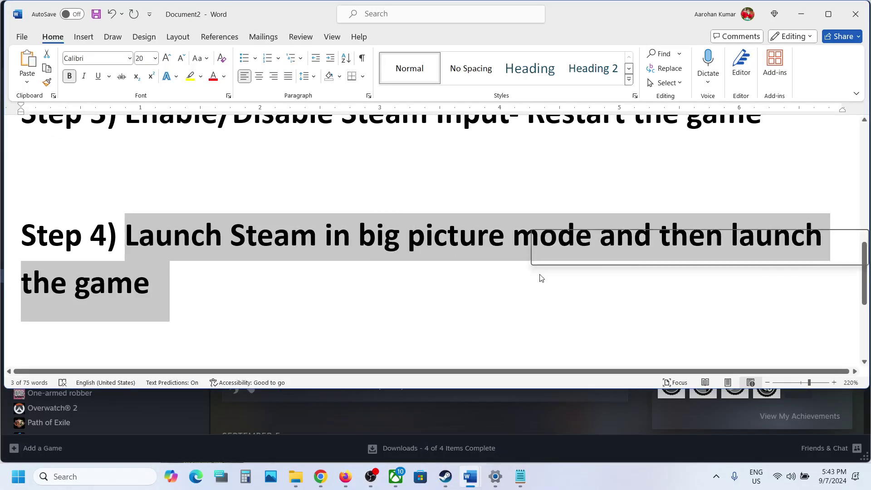
{"action": "left_click", "coordinate": [445, 477]}
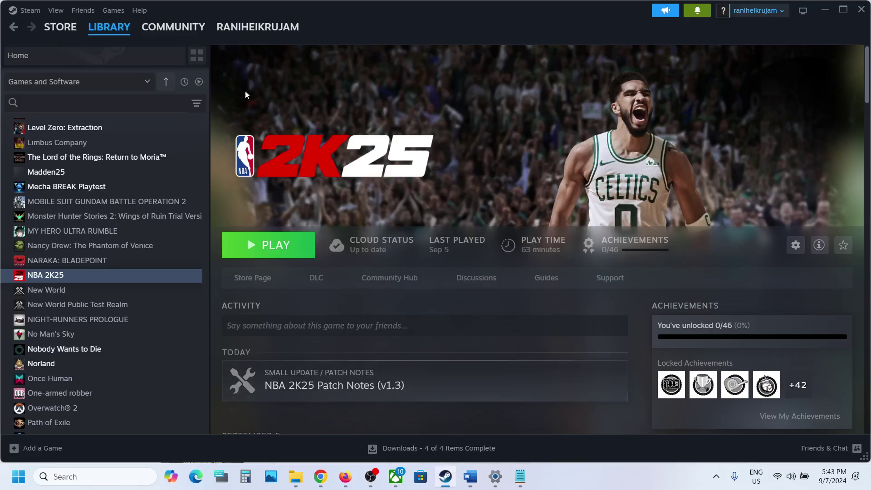
Switch Steam to Big Picture mode and open the NBA 2K25 game page.
{"action": "left_click", "coordinate": [804, 11]}
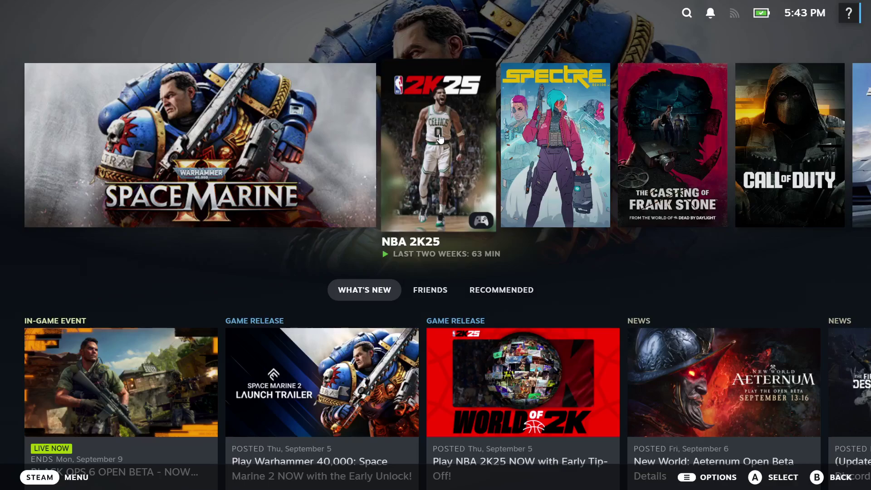
{"action": "left_click", "coordinate": [440, 138]}
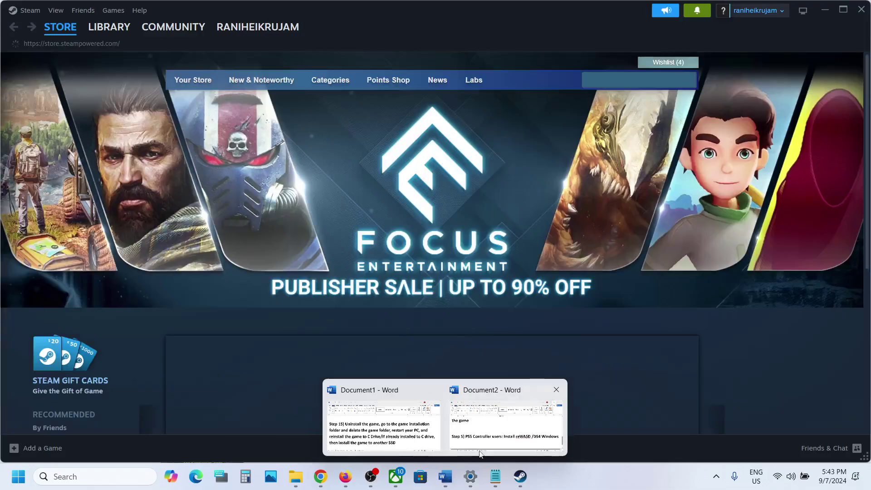
Highlight Step 5 (reWASD, DS4 Windows) and Step 6 (wired controller) in Word, then minimize it.
{"action": "left_click", "coordinate": [494, 417]}
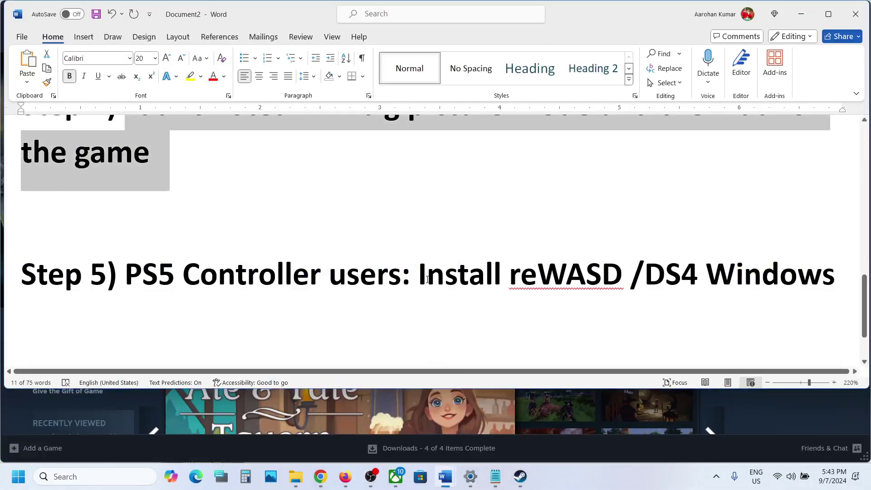
{"action": "left_click_drag", "start_coordinate": [419, 275], "coordinate": [569, 276]}
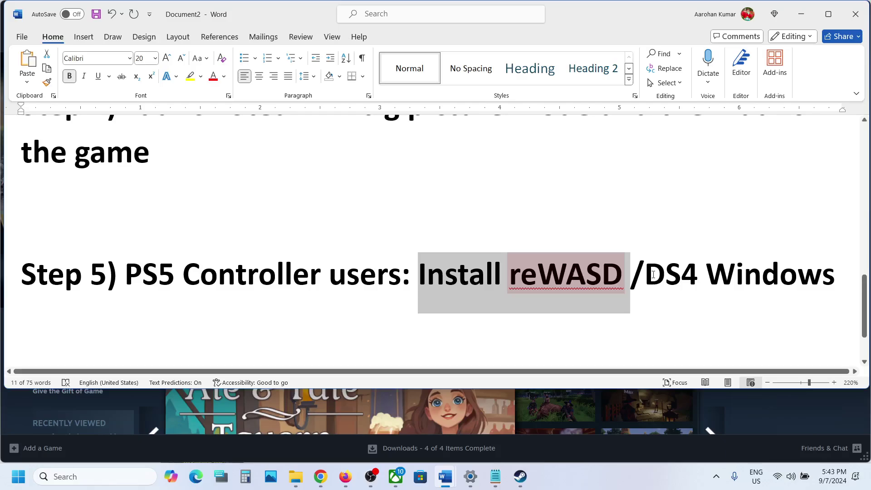
{"action": "left_click_drag", "start_coordinate": [653, 274], "coordinate": [792, 274]}
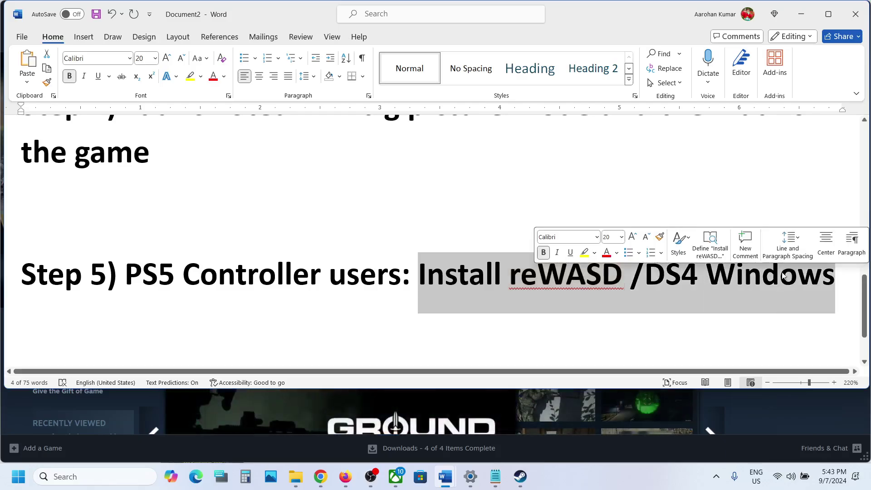
{"action": "left_click", "coordinate": [351, 294]}
{"action": "scroll", "coordinate": [350, 295], "scroll_direction": "down", "scroll_amount": 2}
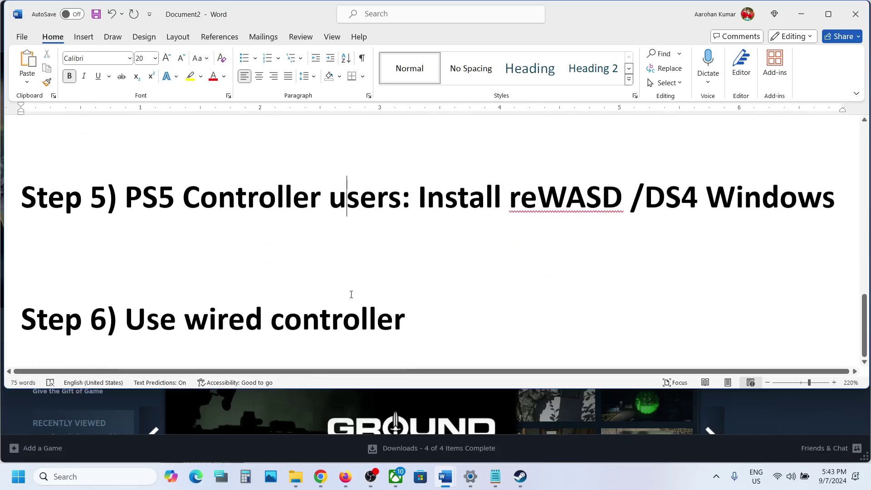
{"action": "left_click_drag", "start_coordinate": [126, 318], "coordinate": [405, 321]}
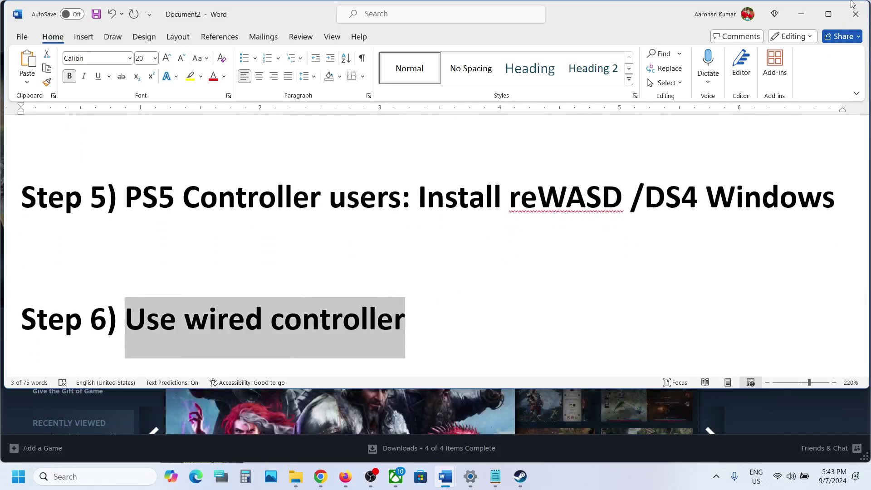
{"action": "left_click", "coordinate": [828, 14]}
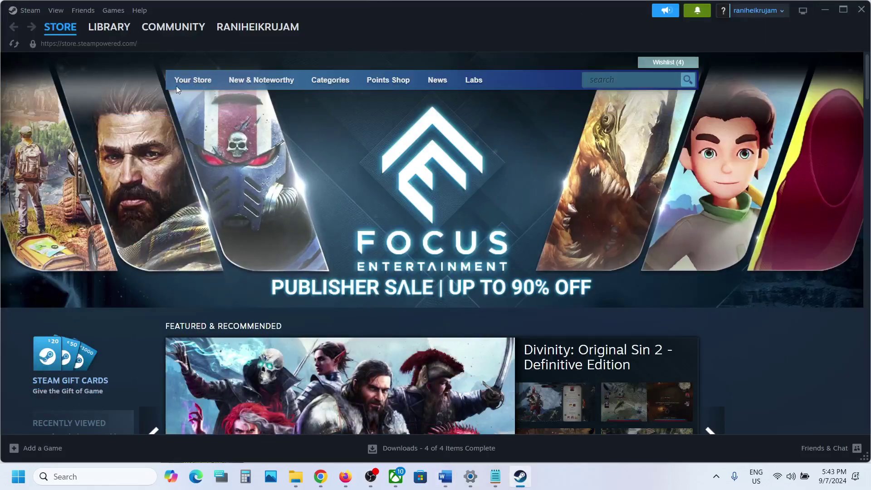
Open NBA 2K25 from the Steam Library, briefly bringing up Word and minimizing it again.
{"action": "left_click", "coordinate": [113, 28]}
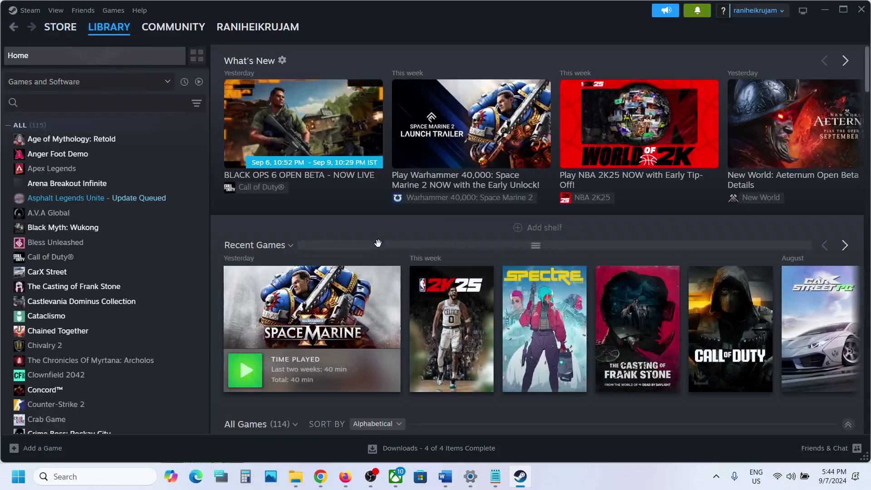
{"action": "left_click", "coordinate": [457, 314]}
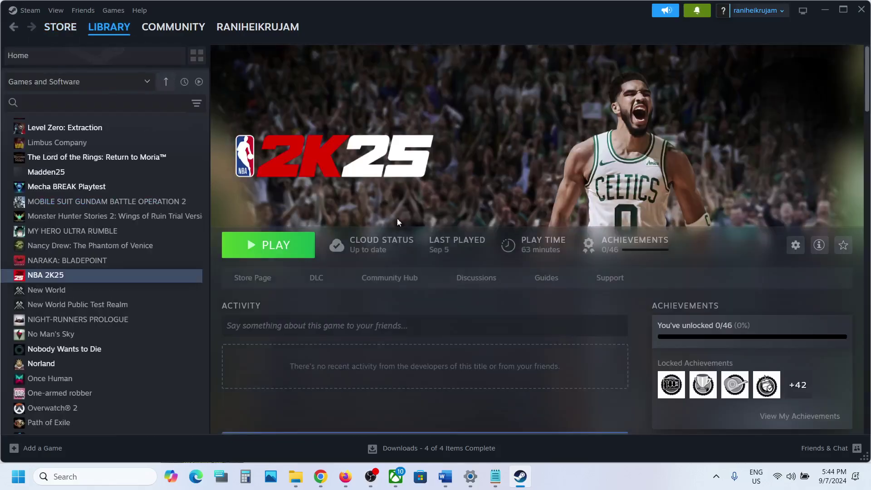
{"action": "mouse_move", "coordinate": [445, 476]}
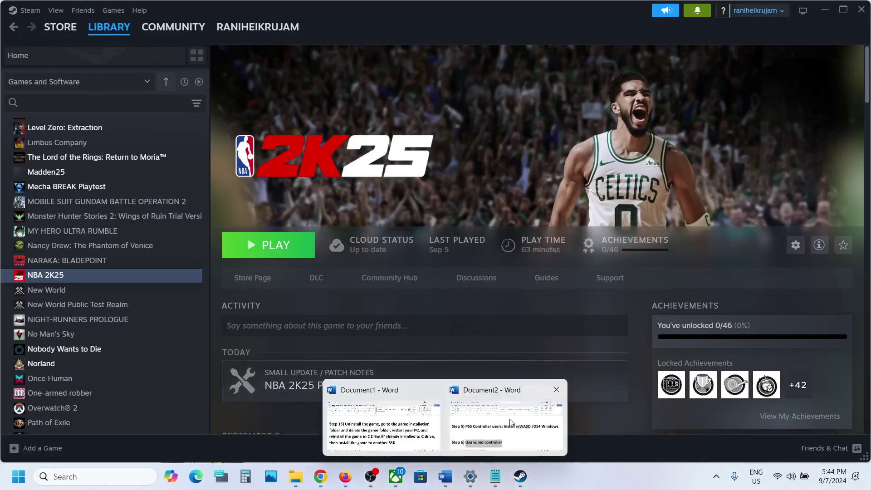
{"action": "left_click", "coordinate": [511, 419]}
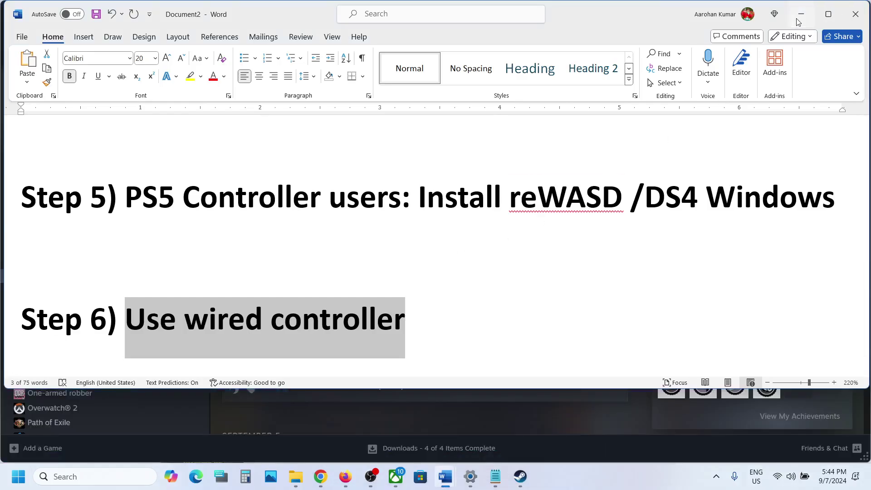
{"action": "left_click", "coordinate": [801, 14]}
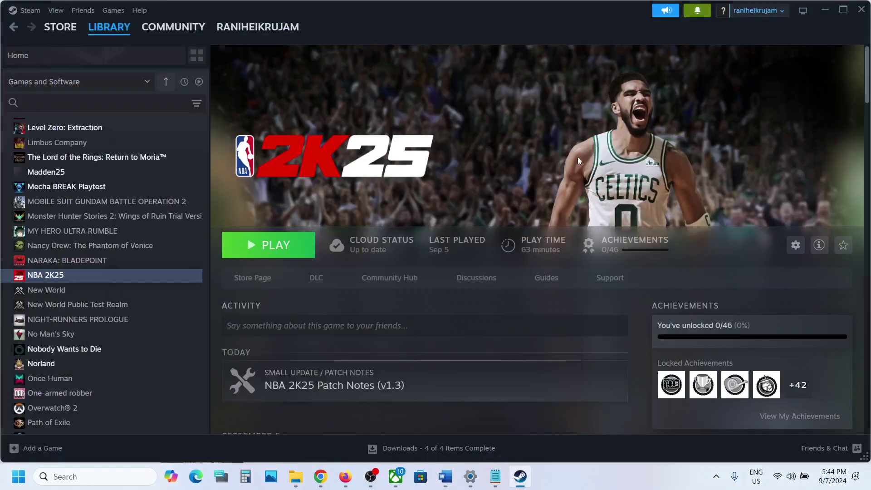